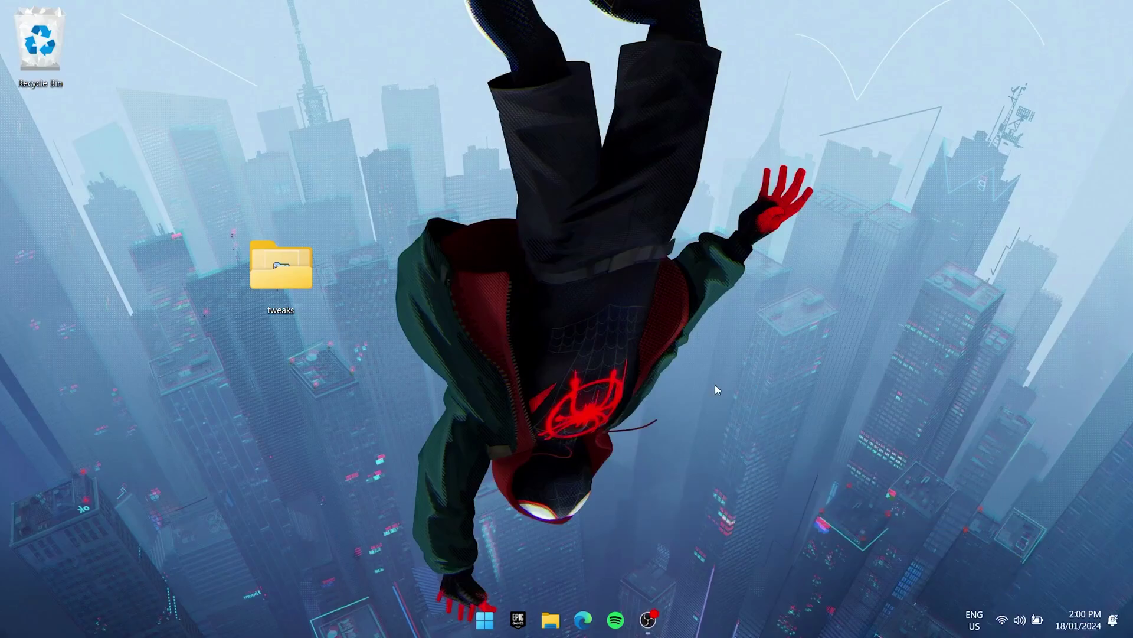
From the tweaks folder, launch FilterKeys Setter and set Repeat delay to 120 ms.
double_click(292, 286)
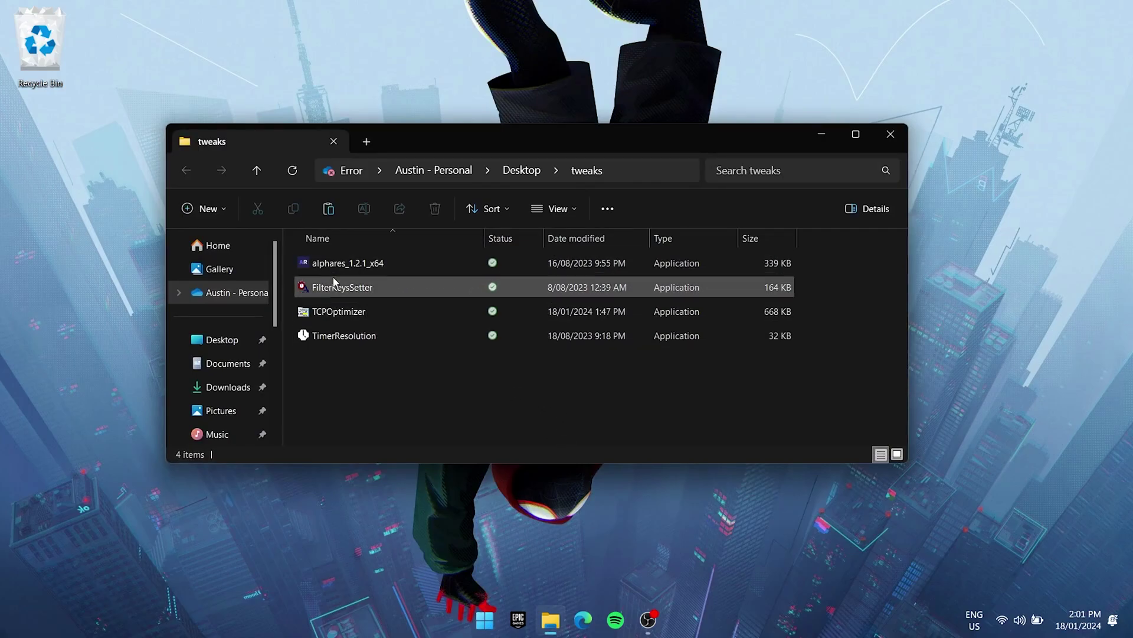
double_click(376, 289)
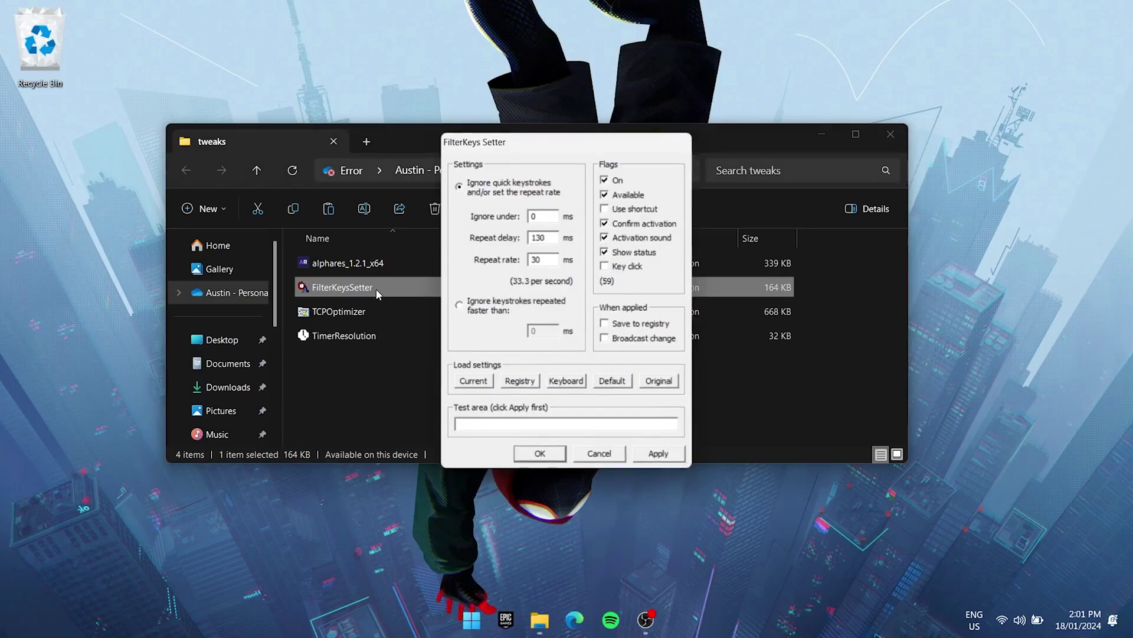
left_click_drag(550, 238, 489, 239)
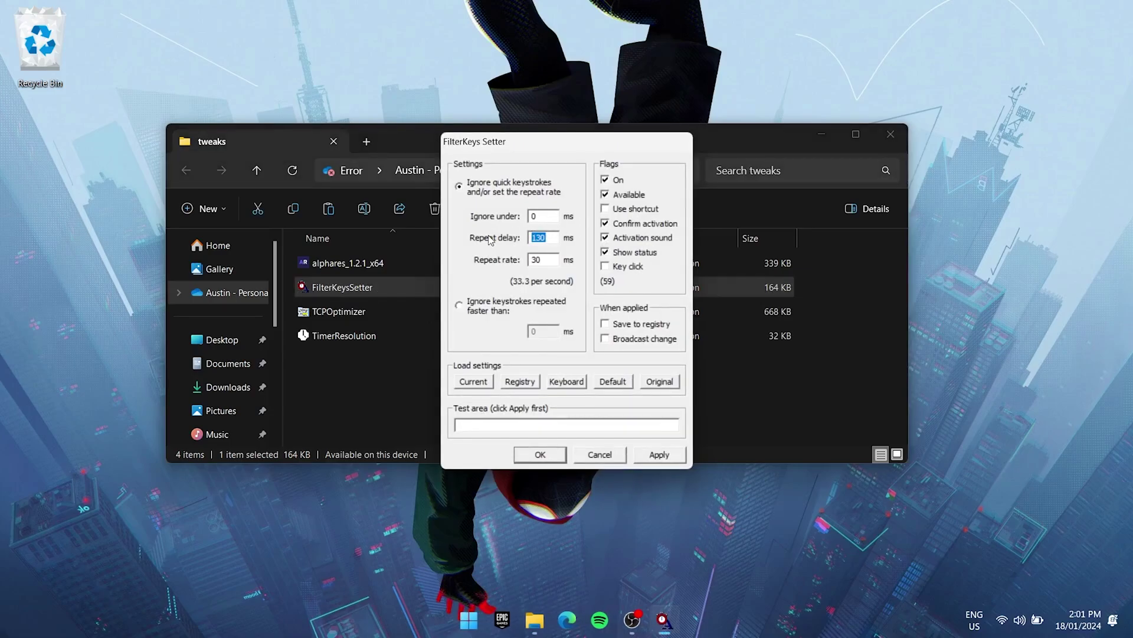
type("120")
Set Repeat rate to 20 ms after trying 25, 30 and 40.
double_click(534, 259)
type("200")
key("BackSpace")
key("BackSpace")
key("BackSpace")
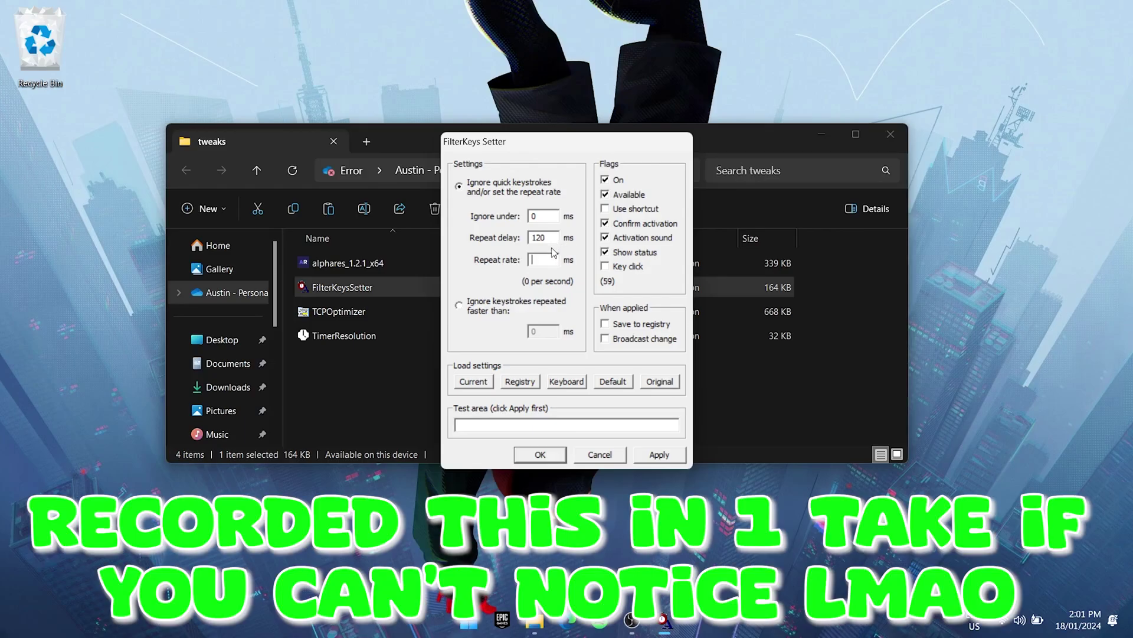
type("25")
double_click(551, 258)
type("30")
double_click(548, 261)
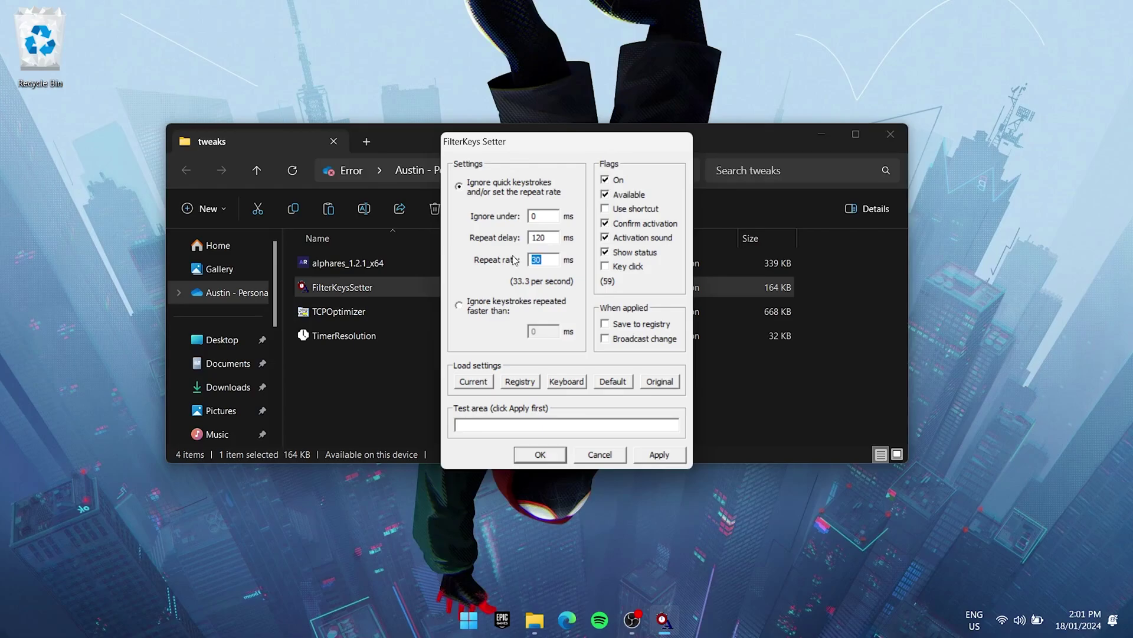
type("40")
double_click(549, 261)
type("20")
Keep the ignore-quick-keystrokes mode, enable Save to registry, and apply the settings.
left_click(547, 312)
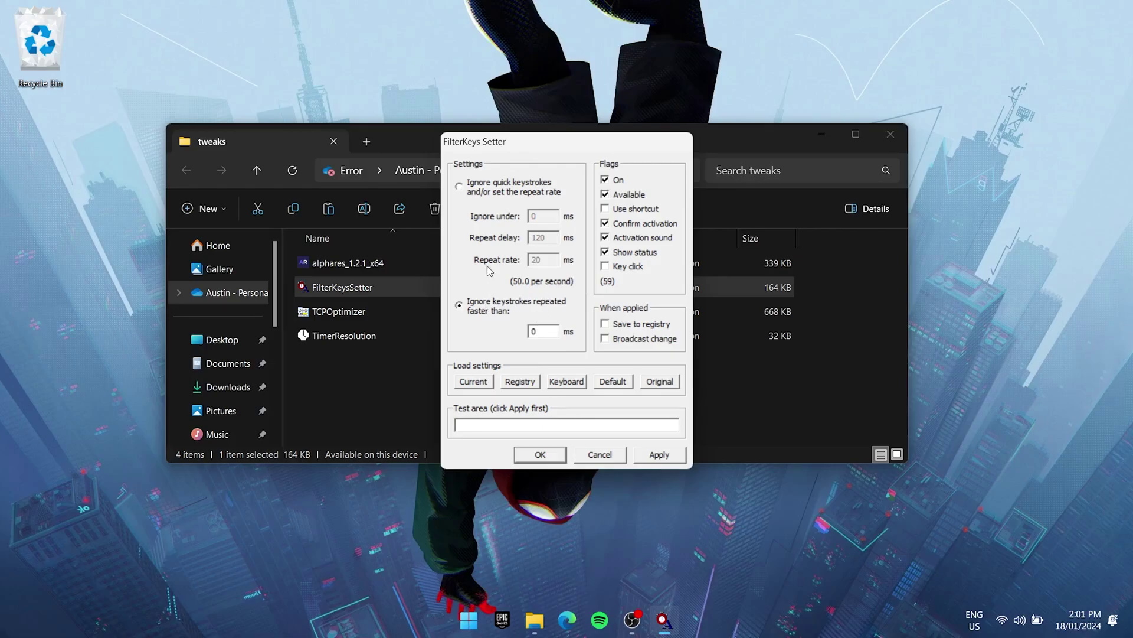
left_click(459, 187)
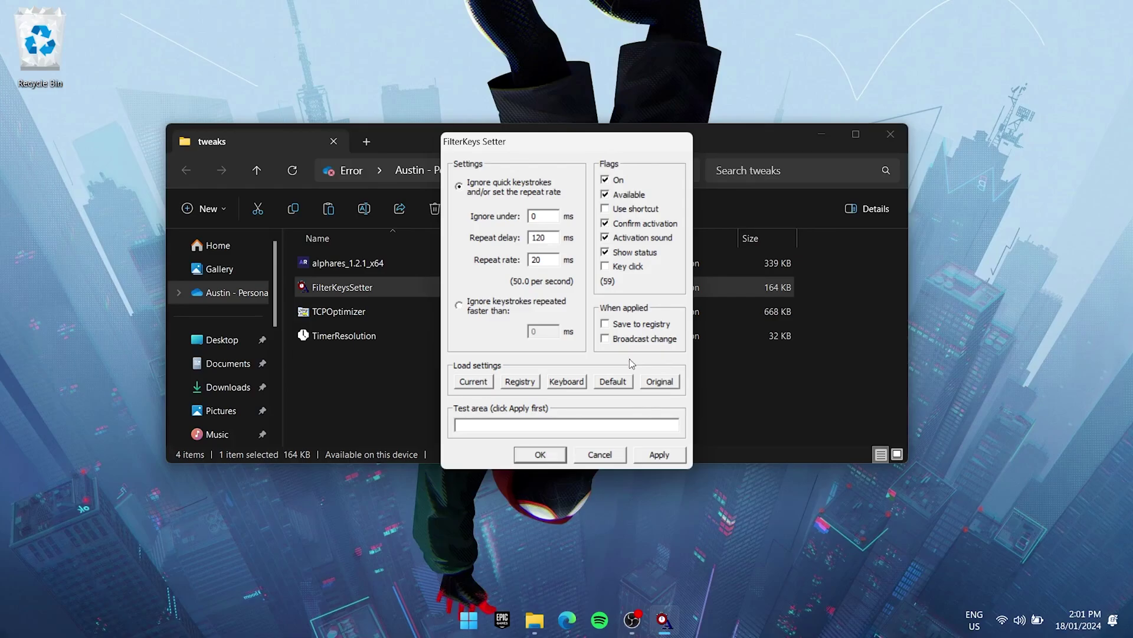
left_click(605, 324)
left_click(659, 454)
Test the new key repeat in the test area, clear the text, and apply again.
left_click(611, 425)
type("waaawddawddawdawdawdawdawdawdaw")
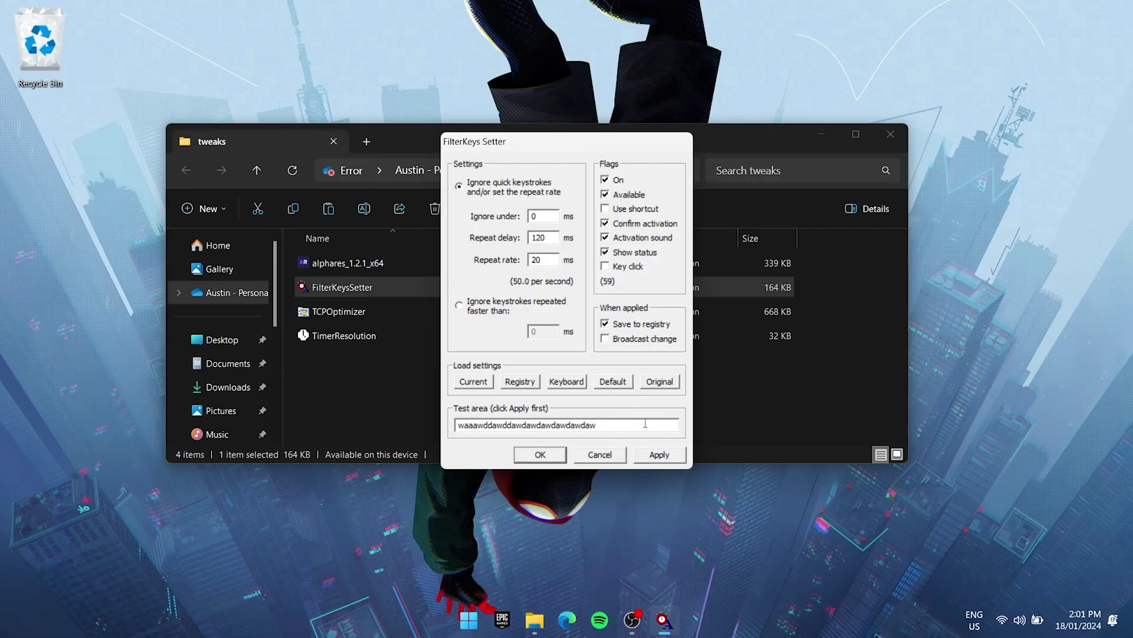
key("ctrl+a")
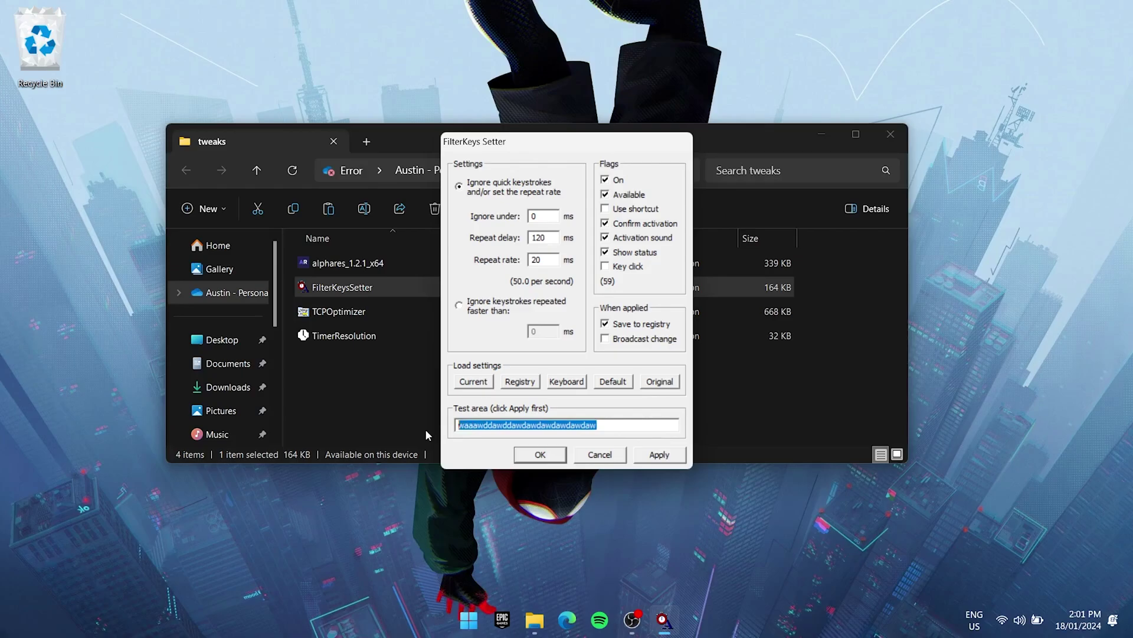
key("BackSpace")
left_click(654, 454)
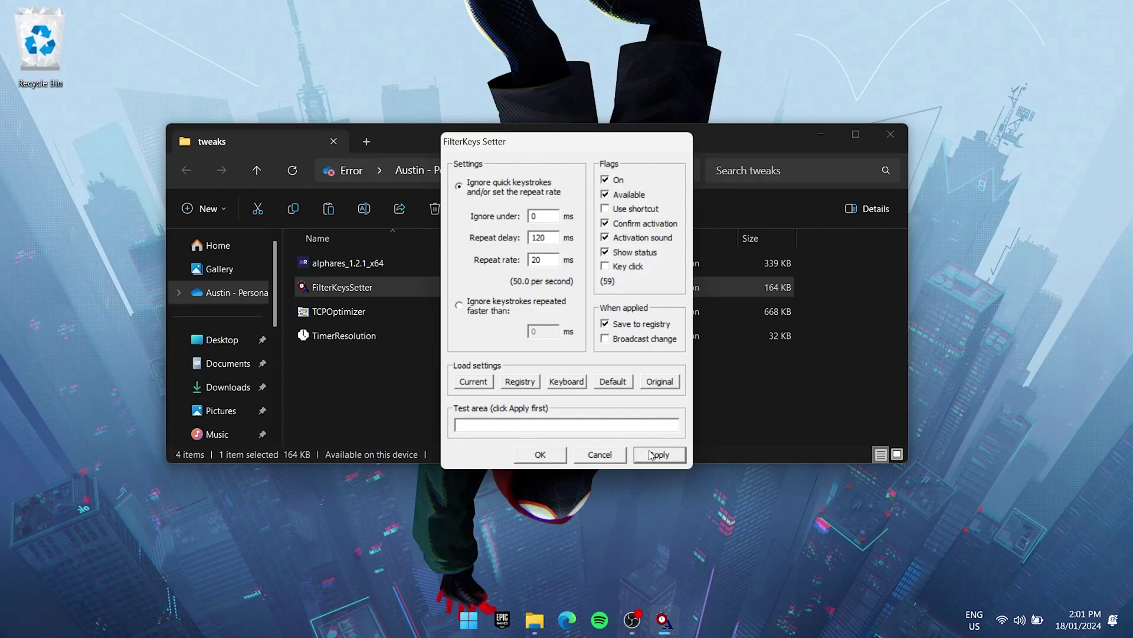
Confirm and close FilterKeys Setter, then set TimerResolution to its 0.500 ms maximum.
left_click(540, 455)
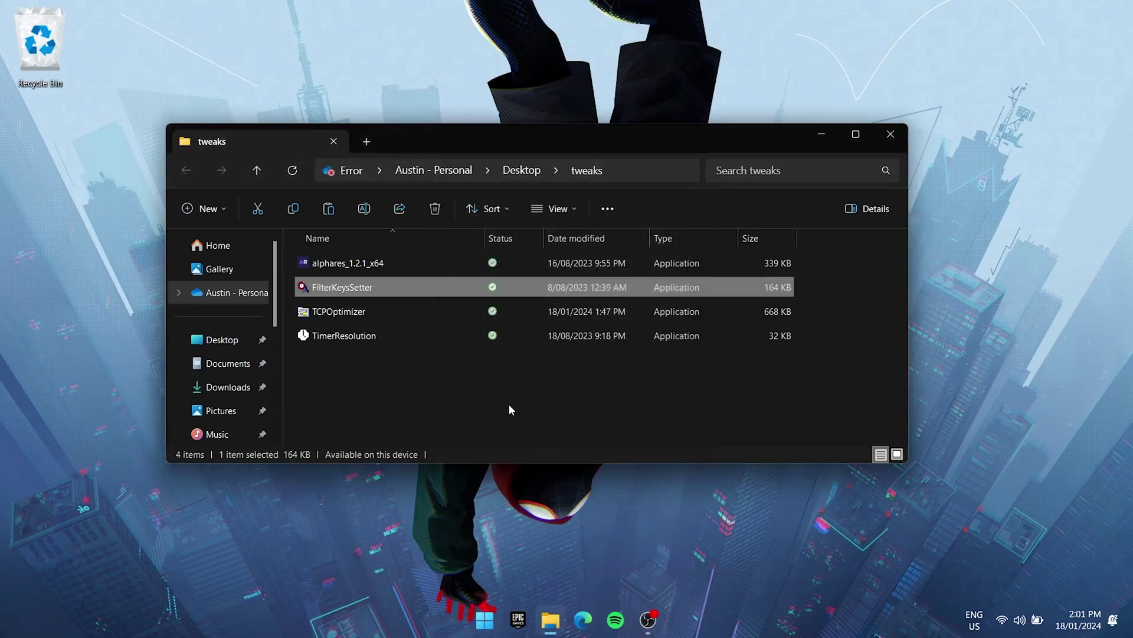
double_click(372, 337)
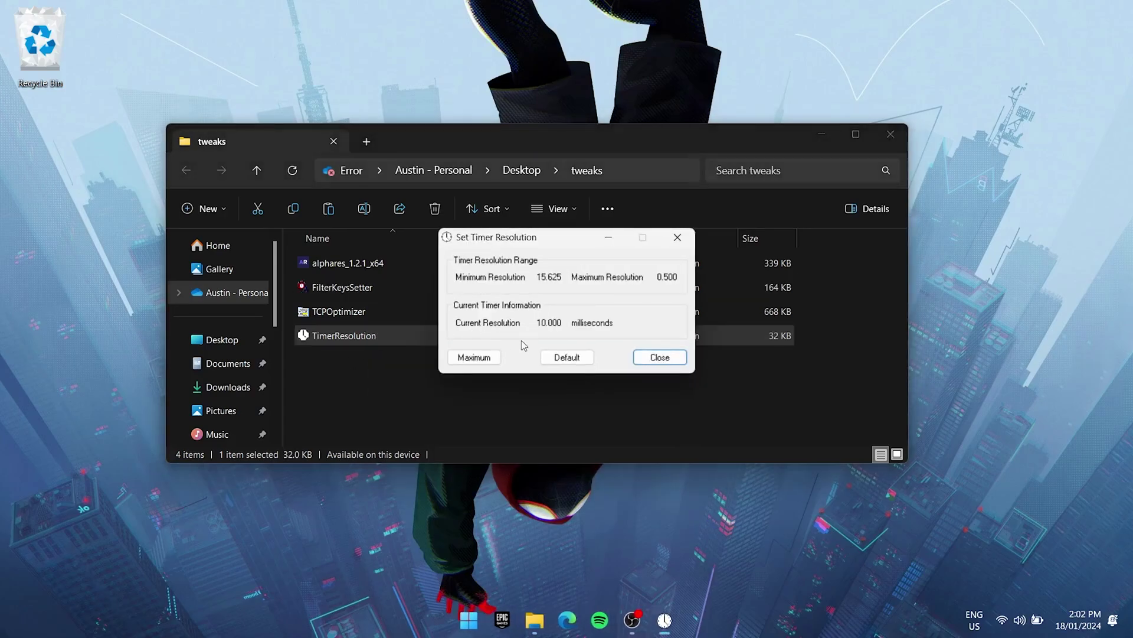
left_click(480, 358)
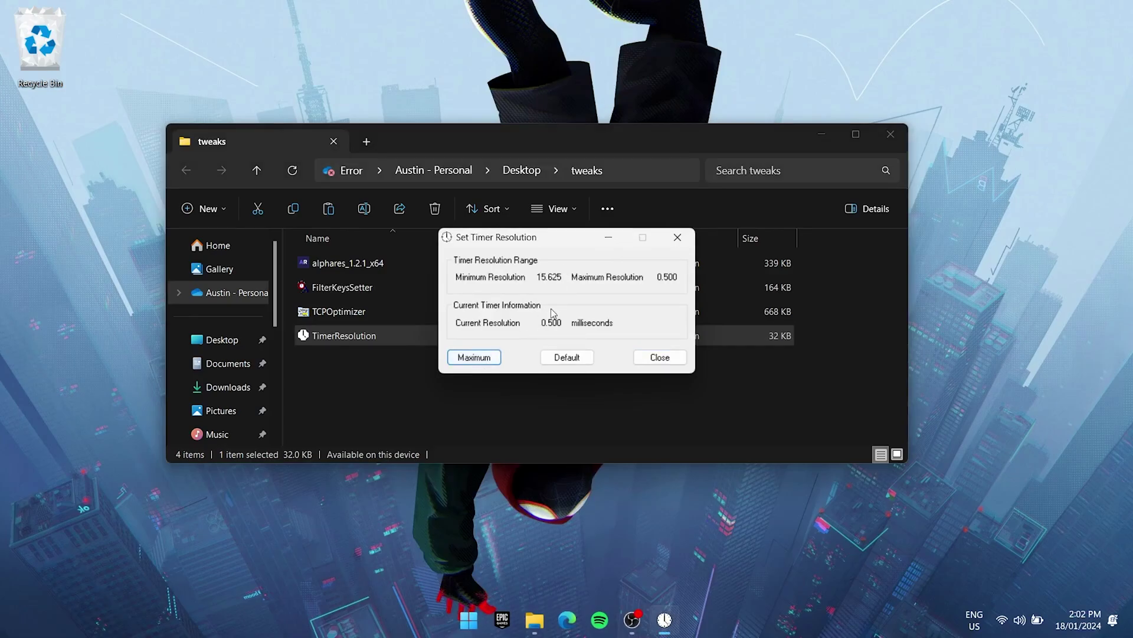
left_click(541, 323)
double_click(541, 323)
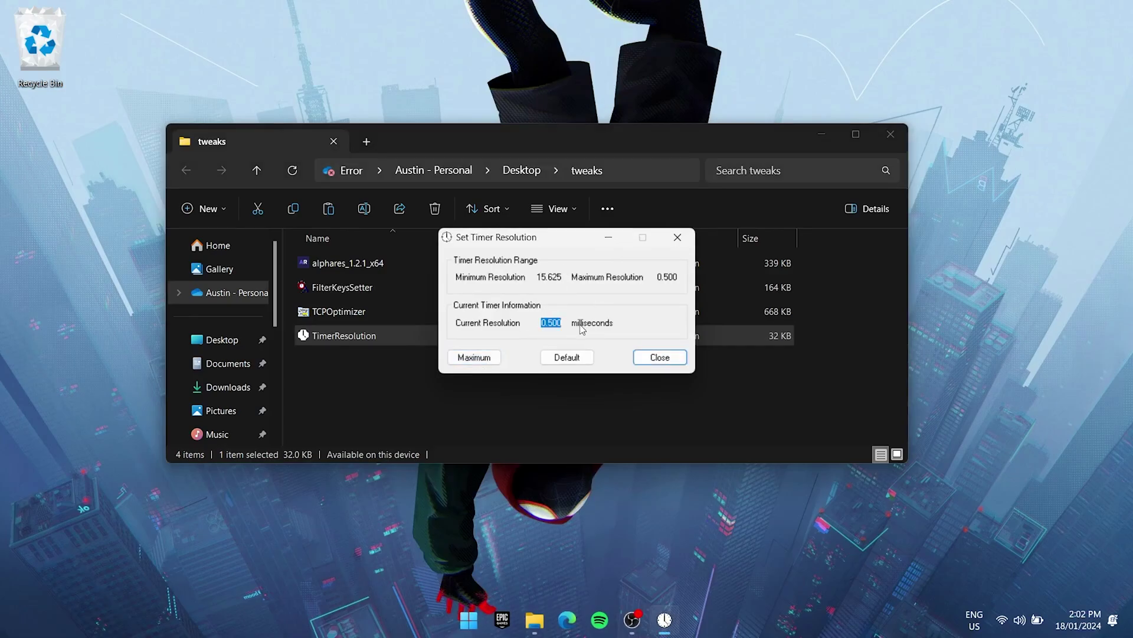
left_click(559, 321)
Minimize TimerResolution, launch AlphaRes, and enter width 1550 and 165 FPS.
left_click(608, 237)
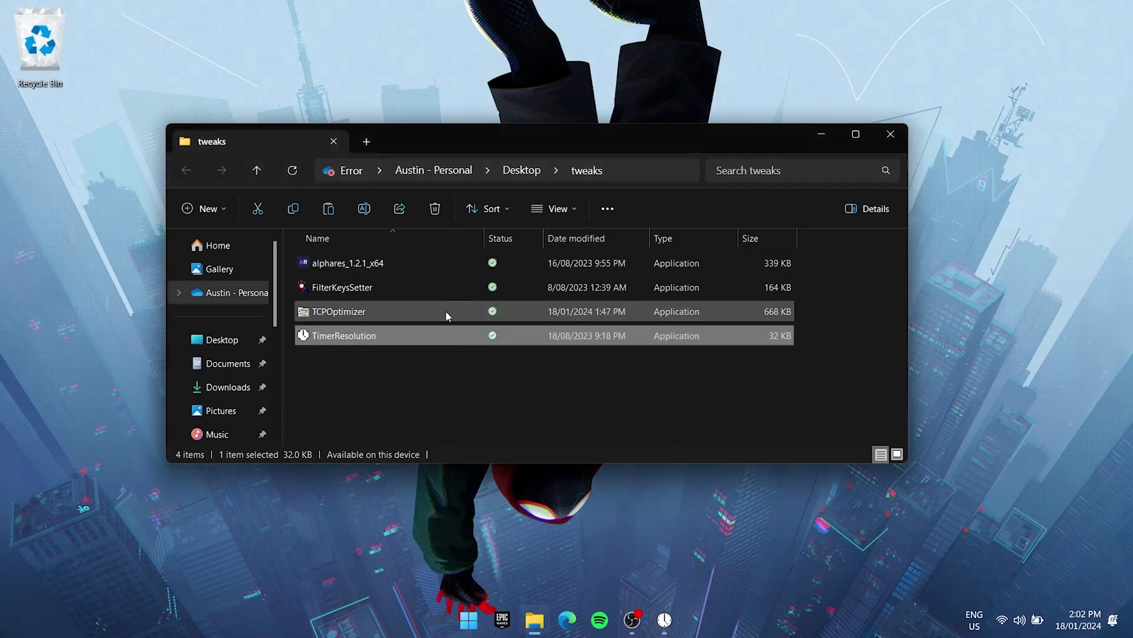
double_click(375, 265)
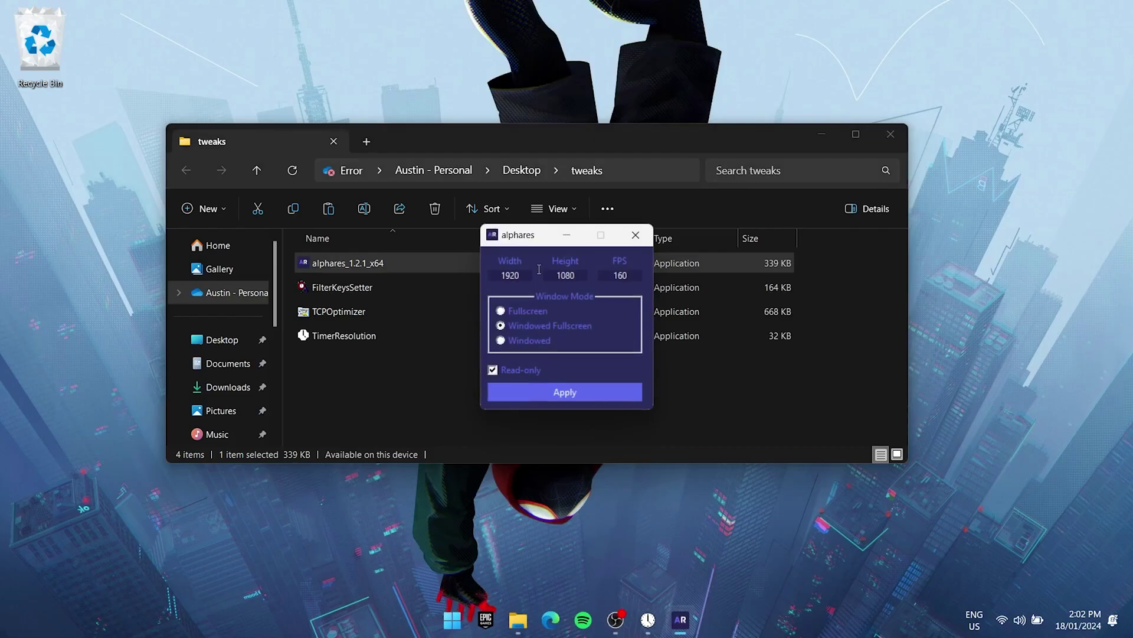
left_click_drag(520, 276, 506, 275)
left_click_drag(629, 275, 621, 275)
key("BackSpace")
key("BackSpace")
key("BackSpace")
type("165")
Choose Windowed Fullscreen, save the settings, dismiss the confirmation, and close AlphaRes.
left_click(501, 325)
left_click(550, 395)
left_click(617, 353)
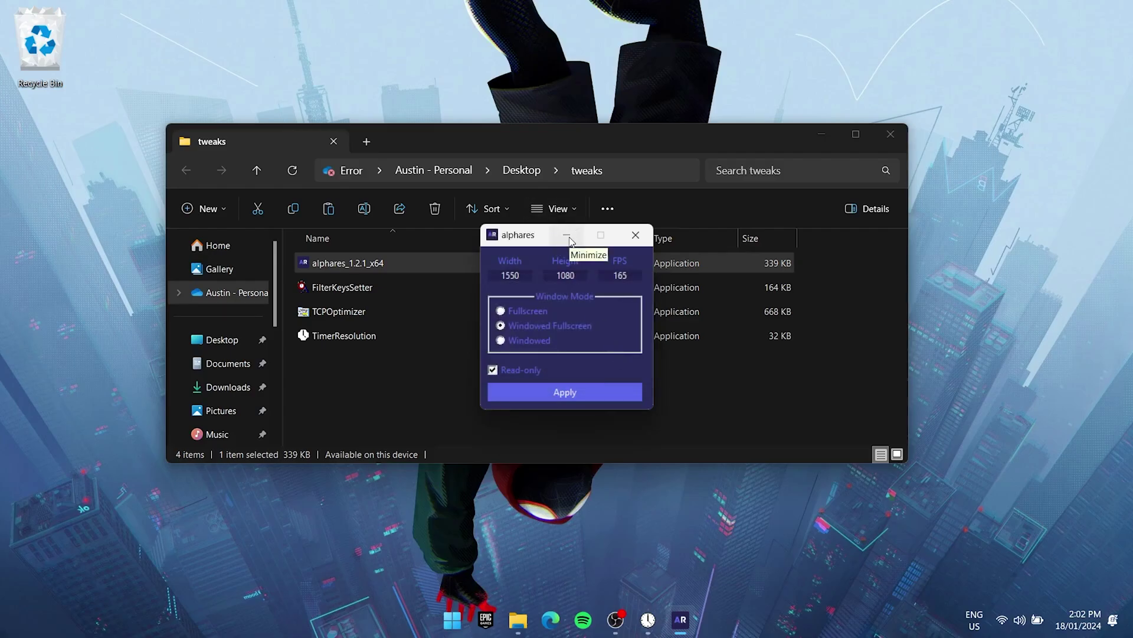
left_click(636, 239)
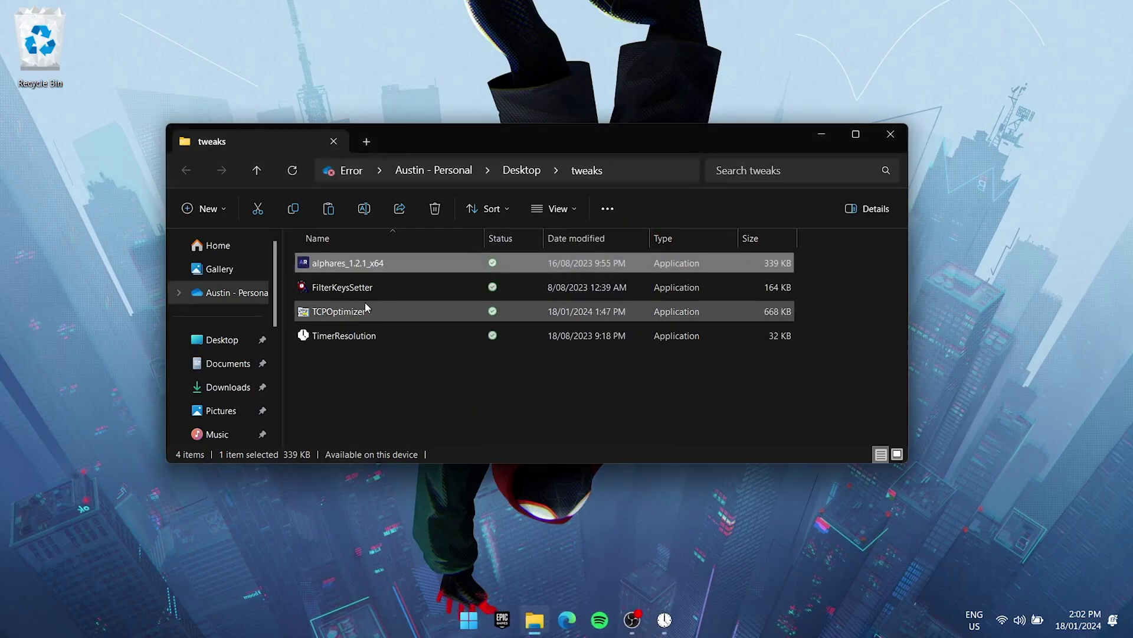
Launch TCP Optimizer, dismiss the administrator warning, and select the Optimal preset.
double_click(365, 302)
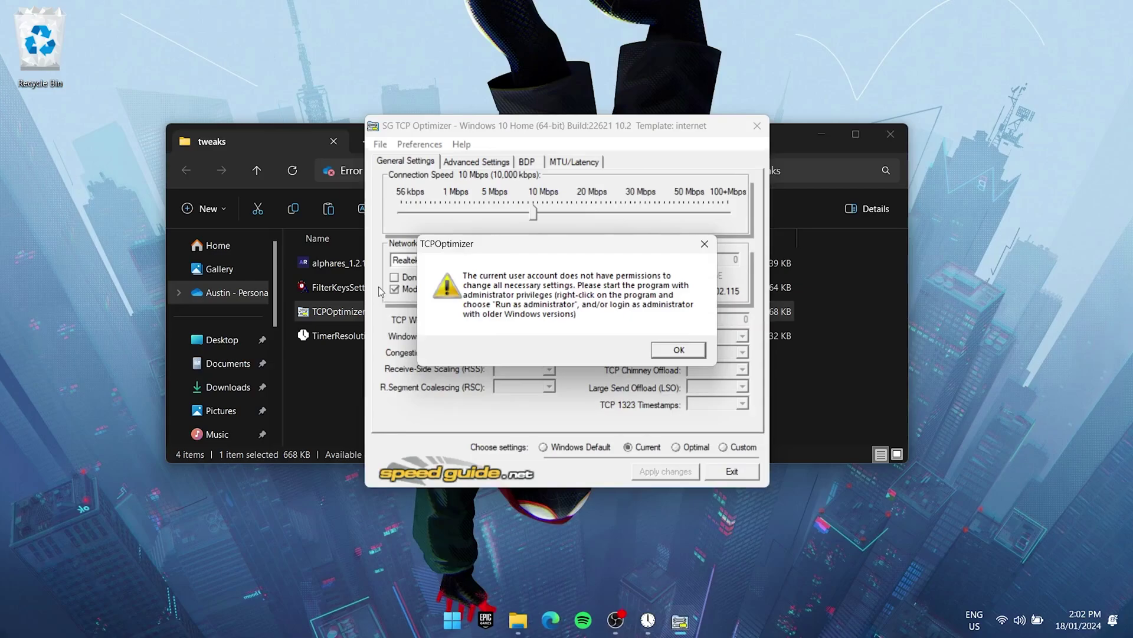
left_click(678, 350)
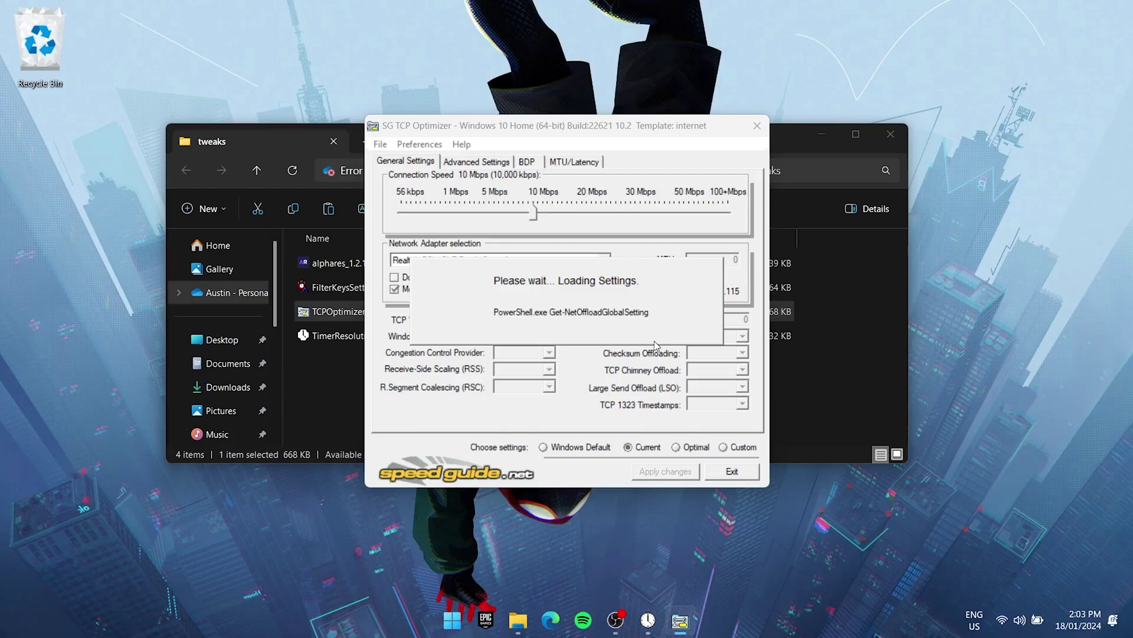
left_click(677, 447)
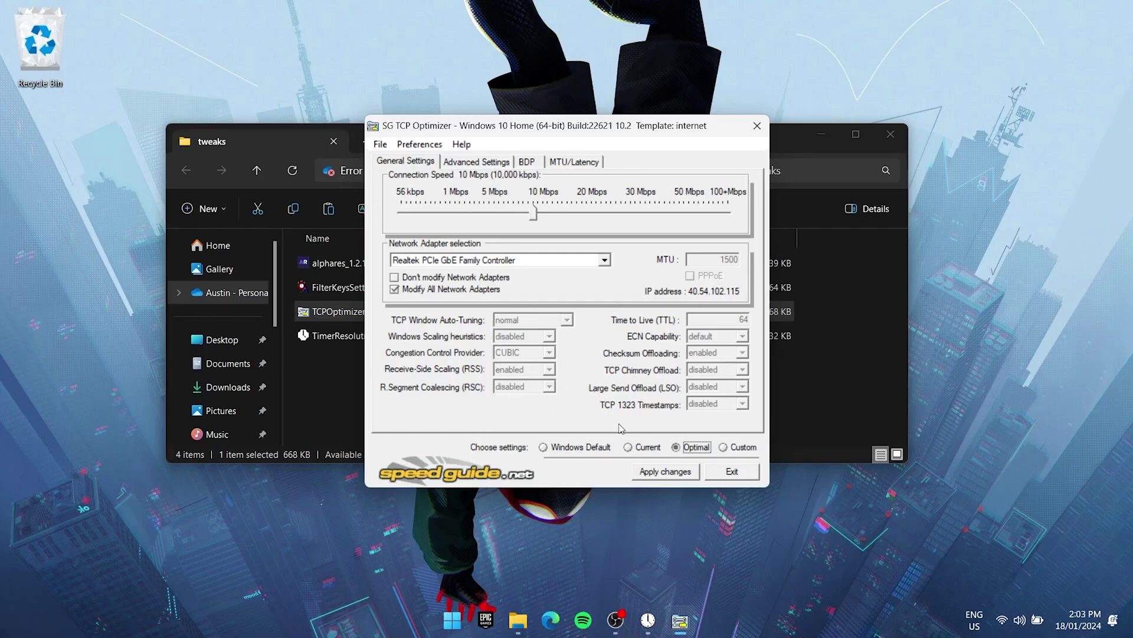
Apply the Optimal changes, confirm the change list, and dismiss the access-denied errors.
left_click(681, 477)
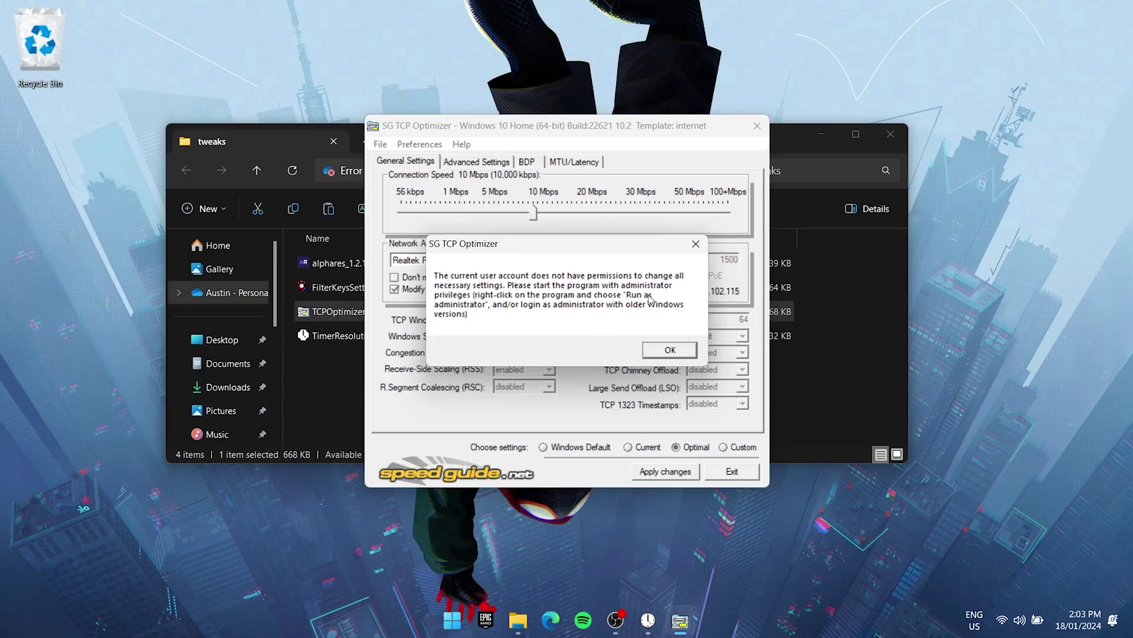
left_click(661, 350)
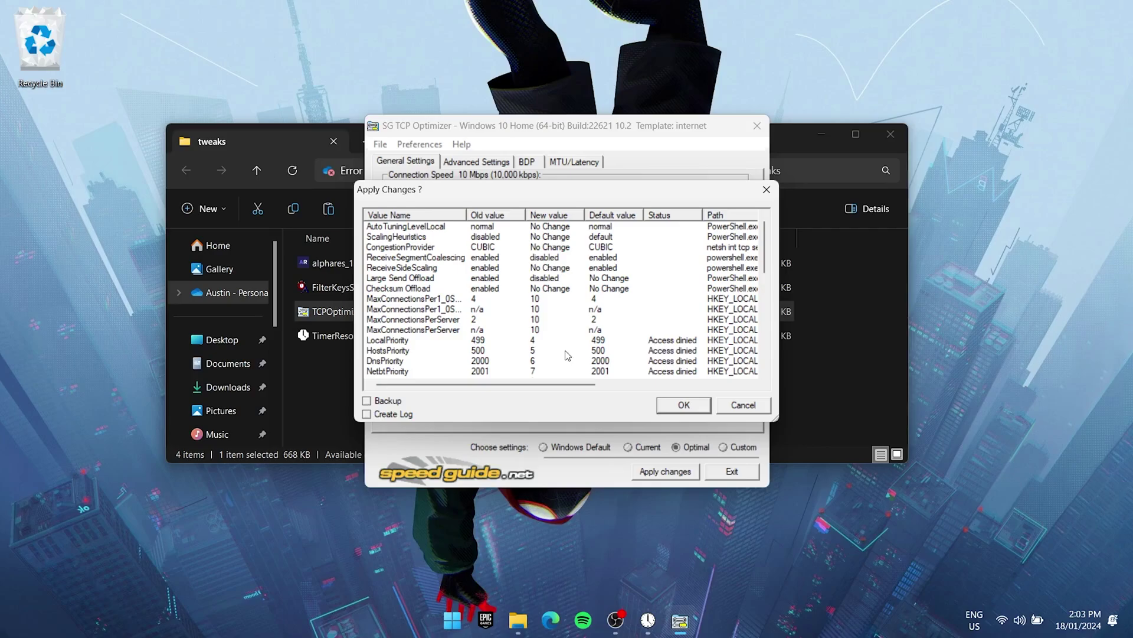
left_click(693, 409)
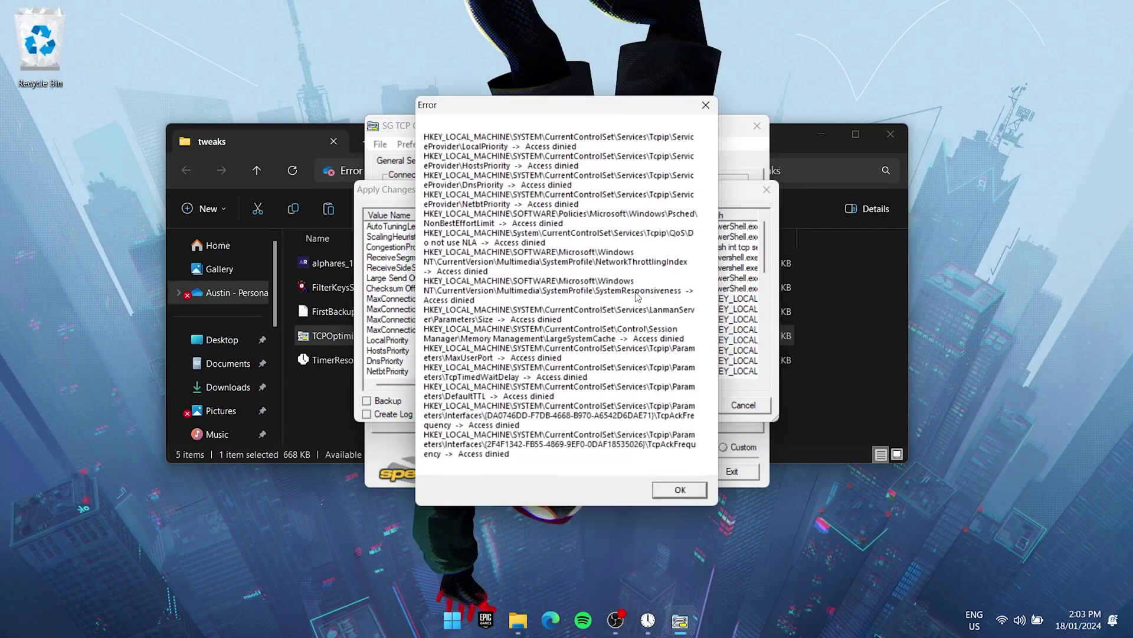
left_click(680, 489)
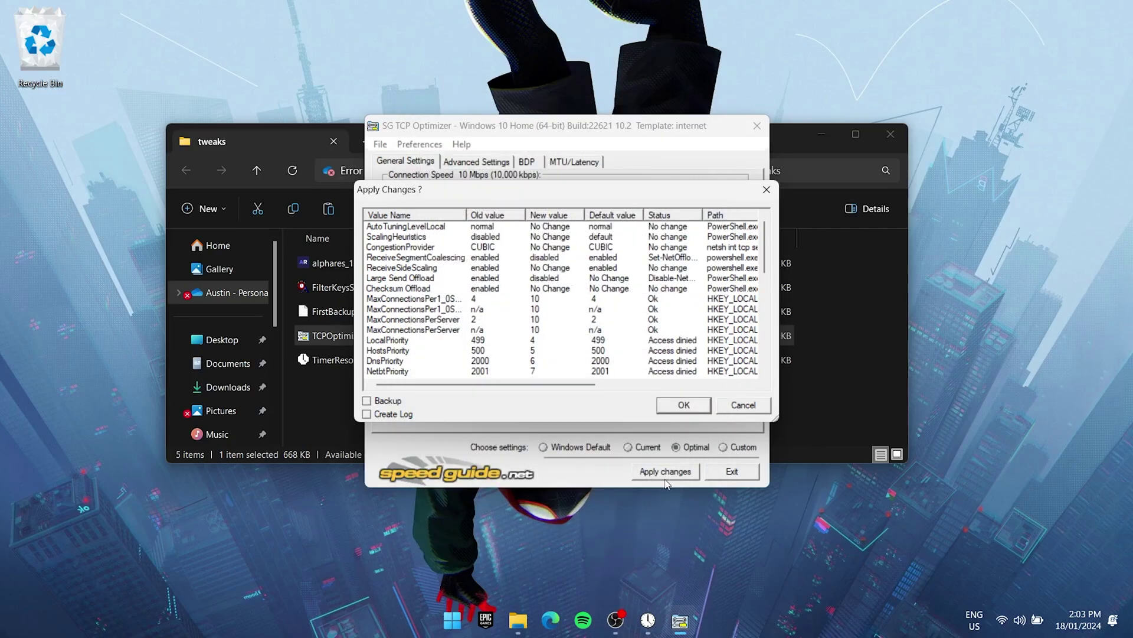